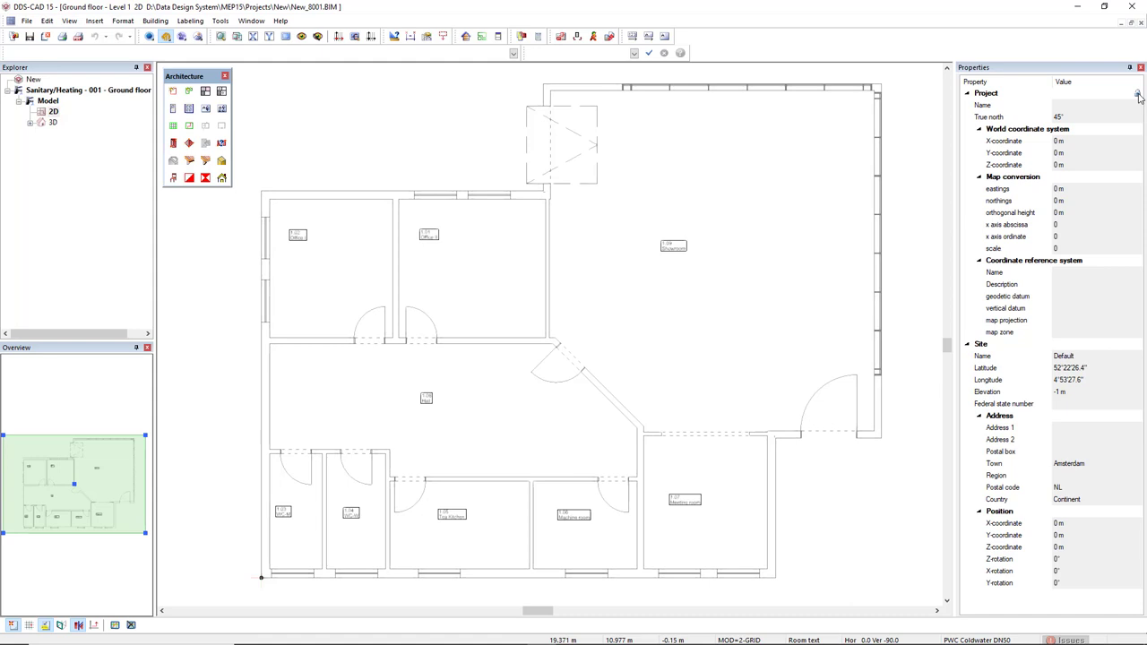
Unlock the project properties and set true north graphically by pointing out a direction of about -35° on the plan
{"action": "left_click", "coordinate": [1138, 95]}
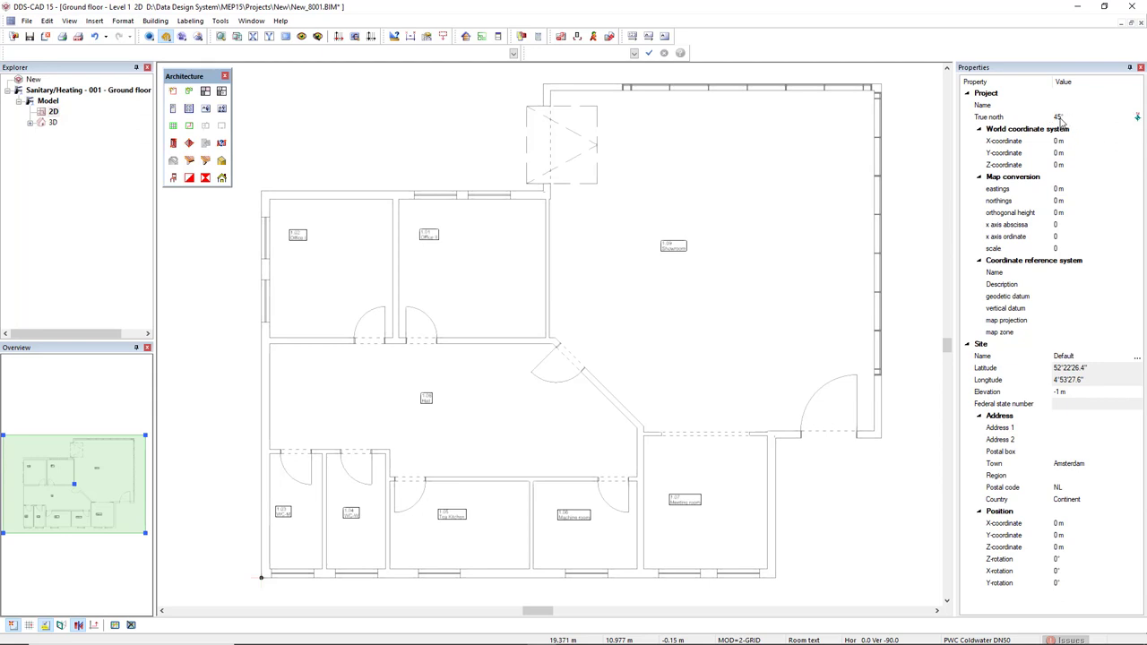
{"action": "left_click", "coordinate": [1136, 117]}
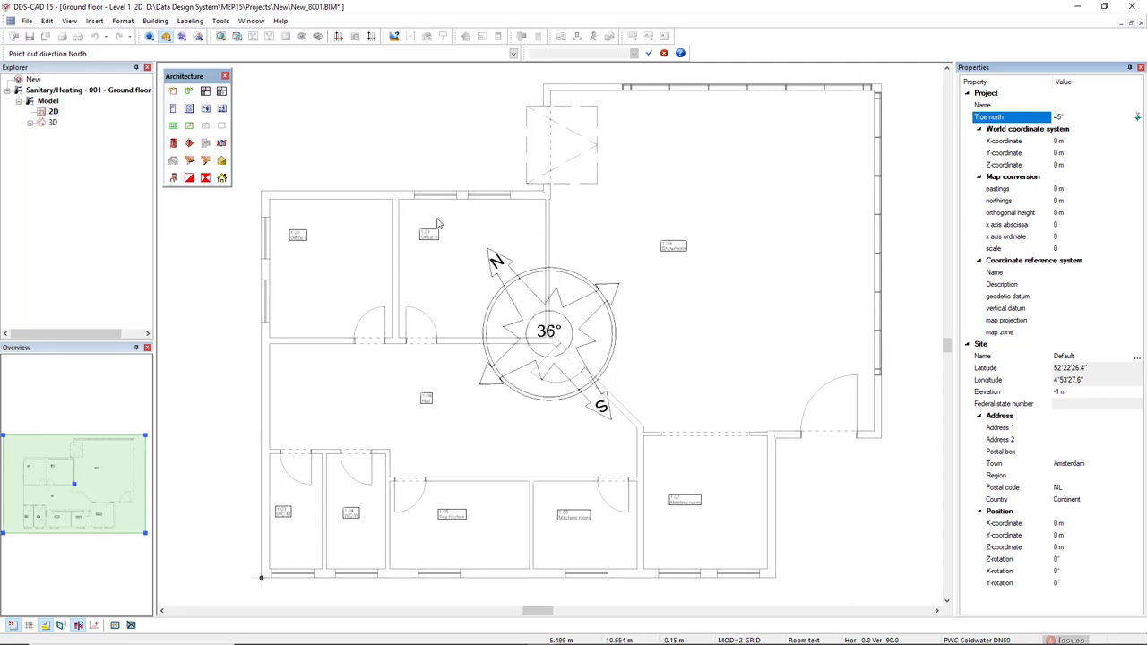
{"action": "left_click", "coordinate": [589, 247]}
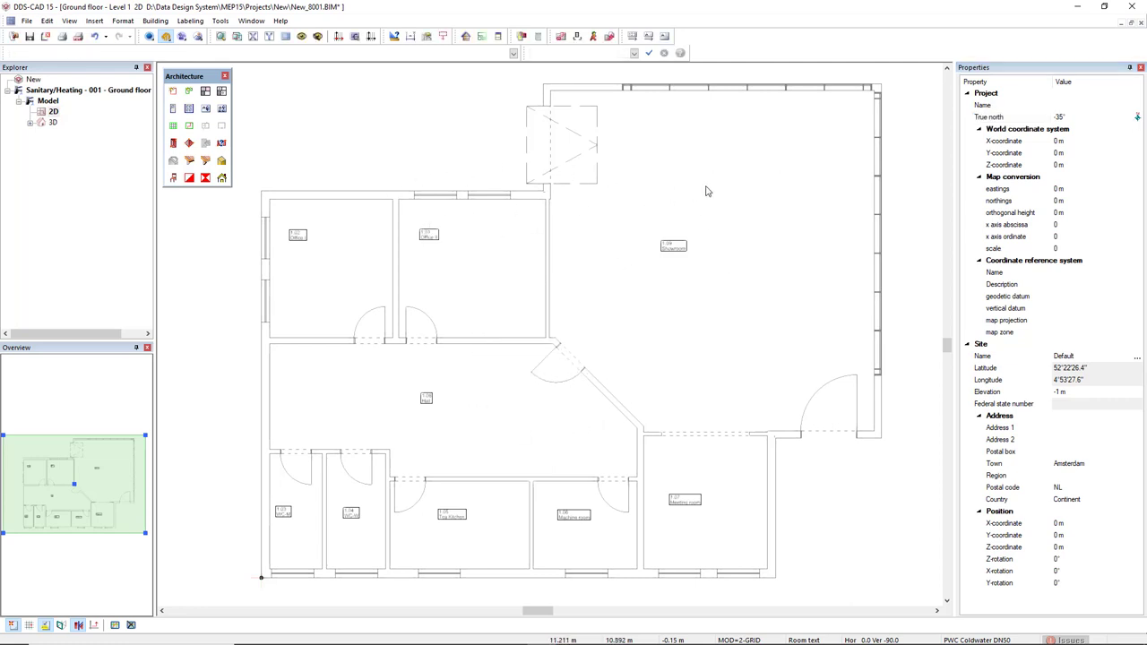
Set the project's True north value to 35° and save the project
{"action": "left_click", "coordinate": [1058, 118]}
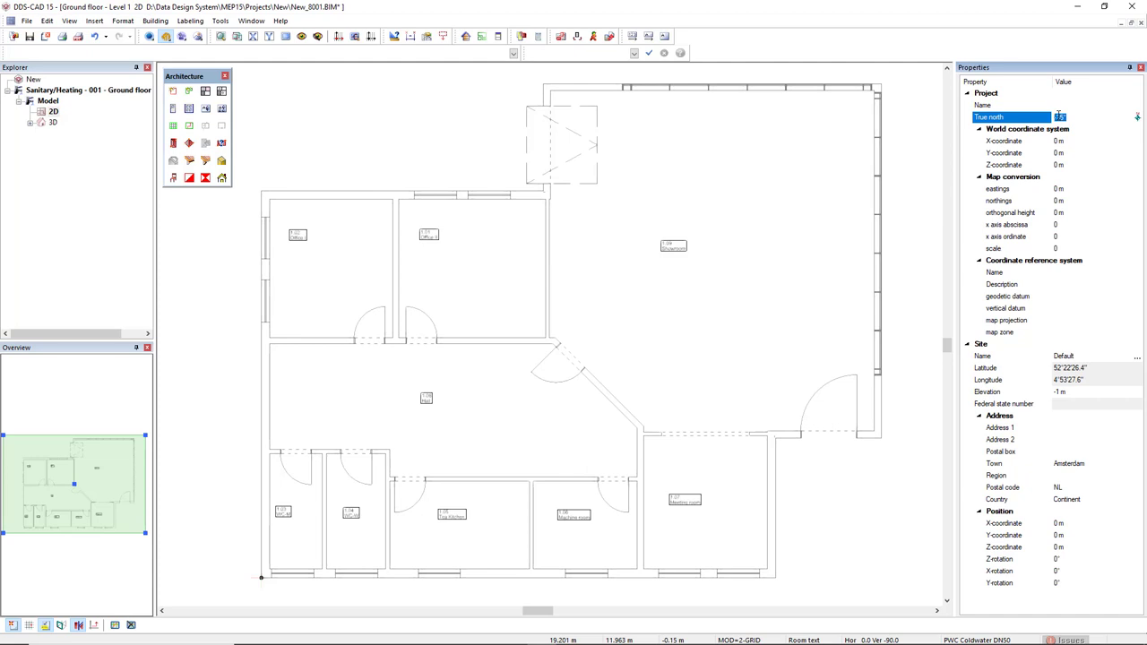
{"action": "type", "text": "35"}
{"action": "left_click", "coordinate": [903, 205]}
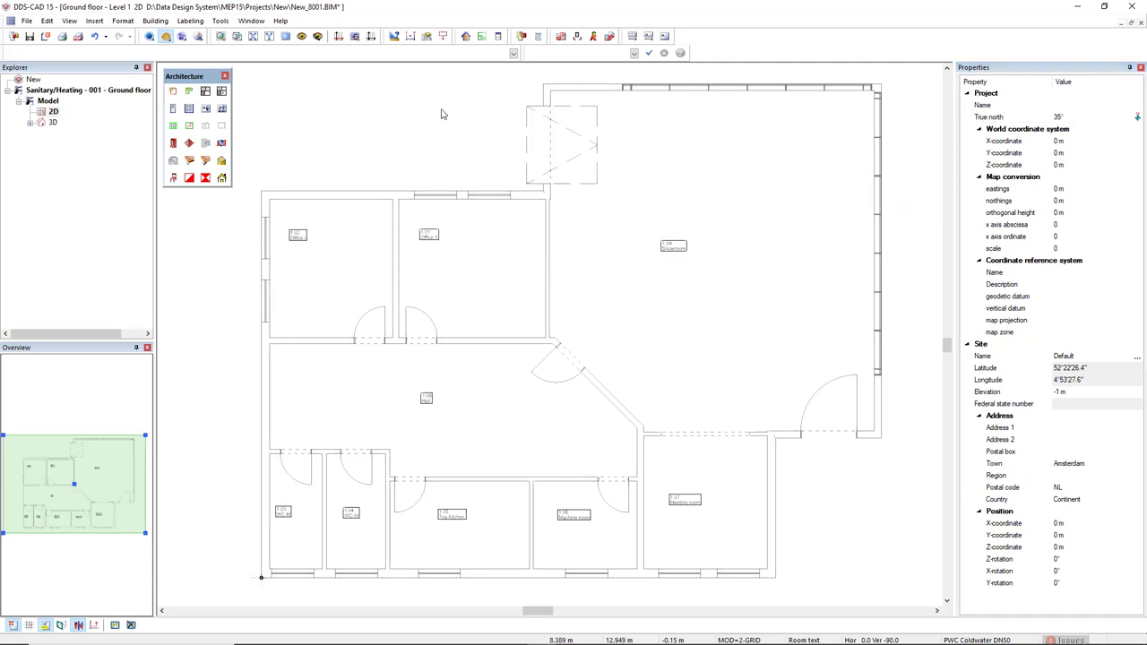
{"action": "left_click", "coordinate": [29, 37]}
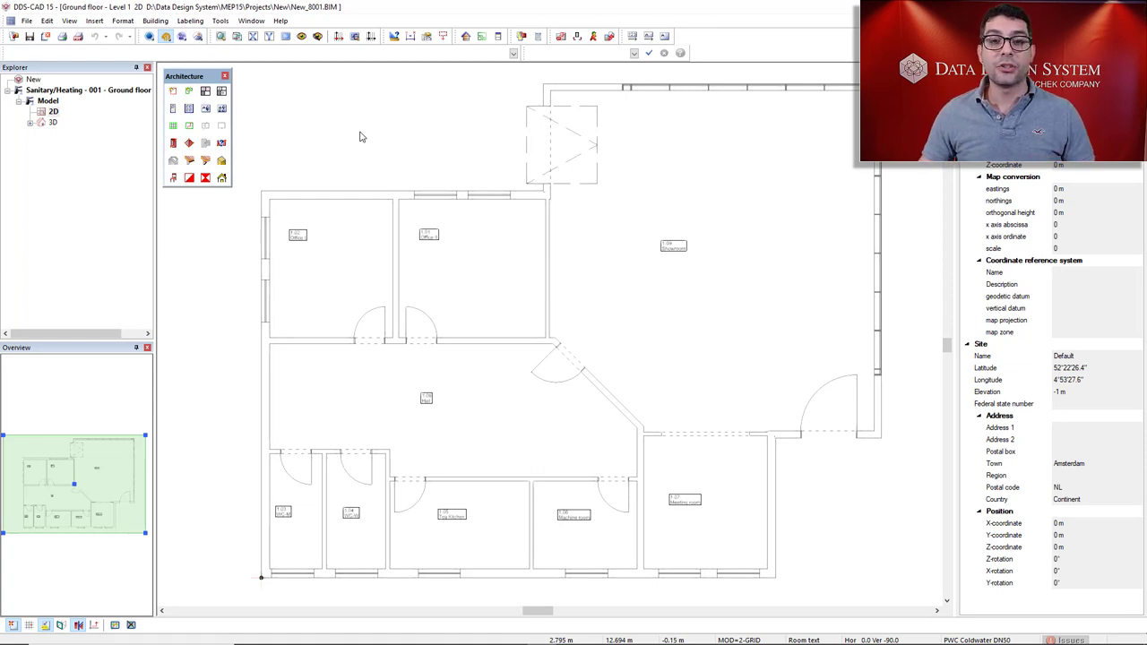
Review the building's U-value list and examine the layer build-up of exterior wall AW01, keeping the settings
{"action": "left_click", "coordinate": [465, 36]}
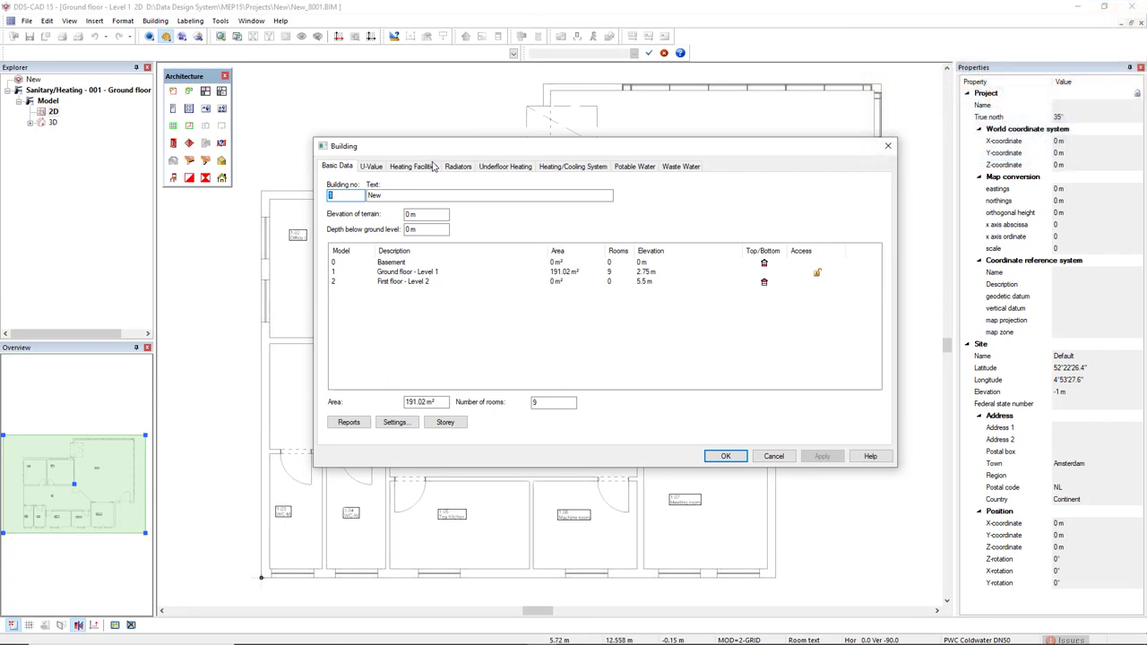
{"action": "left_click", "coordinate": [372, 167]}
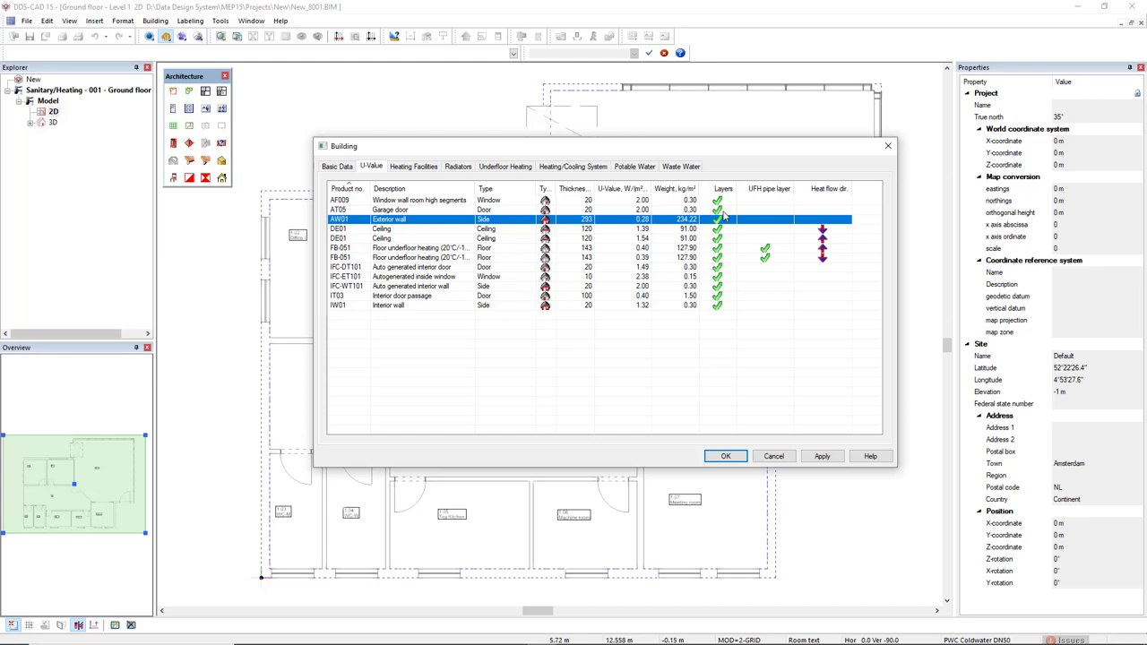
{"action": "double_click", "coordinate": [435, 223]}
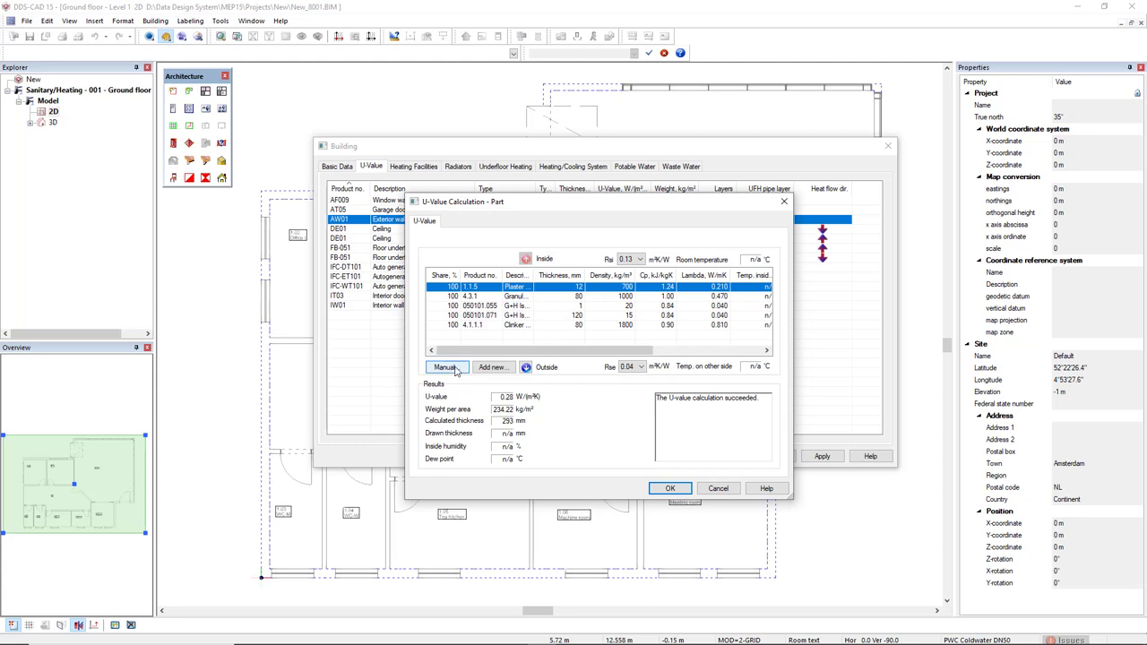
{"action": "left_click", "coordinate": [669, 488]}
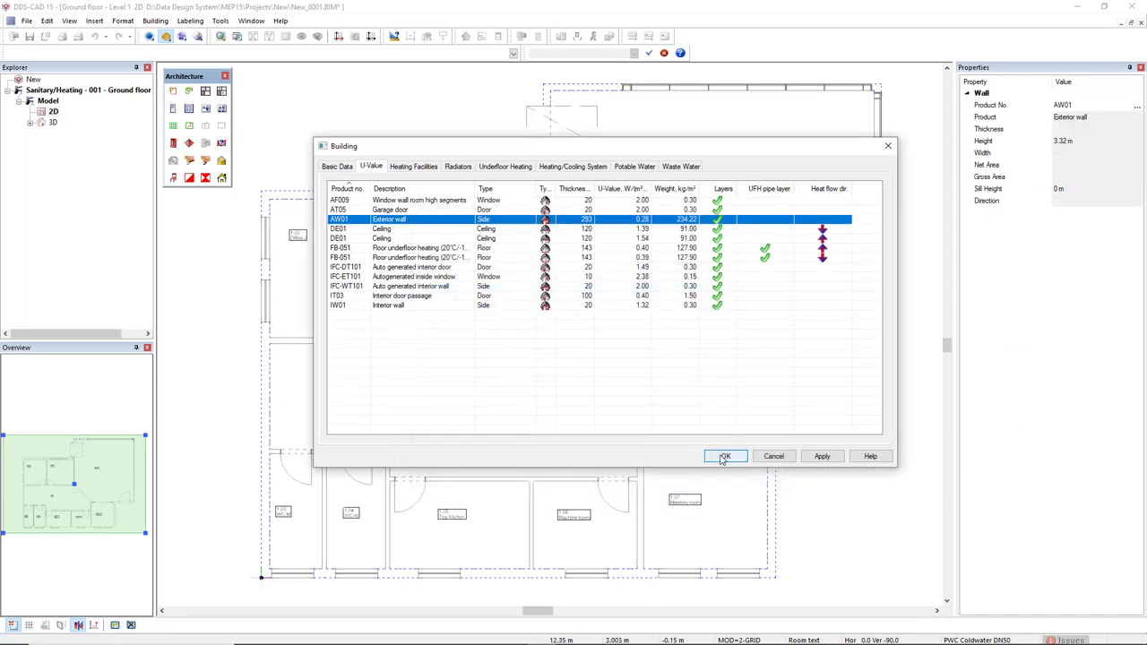
{"action": "left_click", "coordinate": [724, 457]}
{"action": "left_click", "coordinate": [664, 369]}
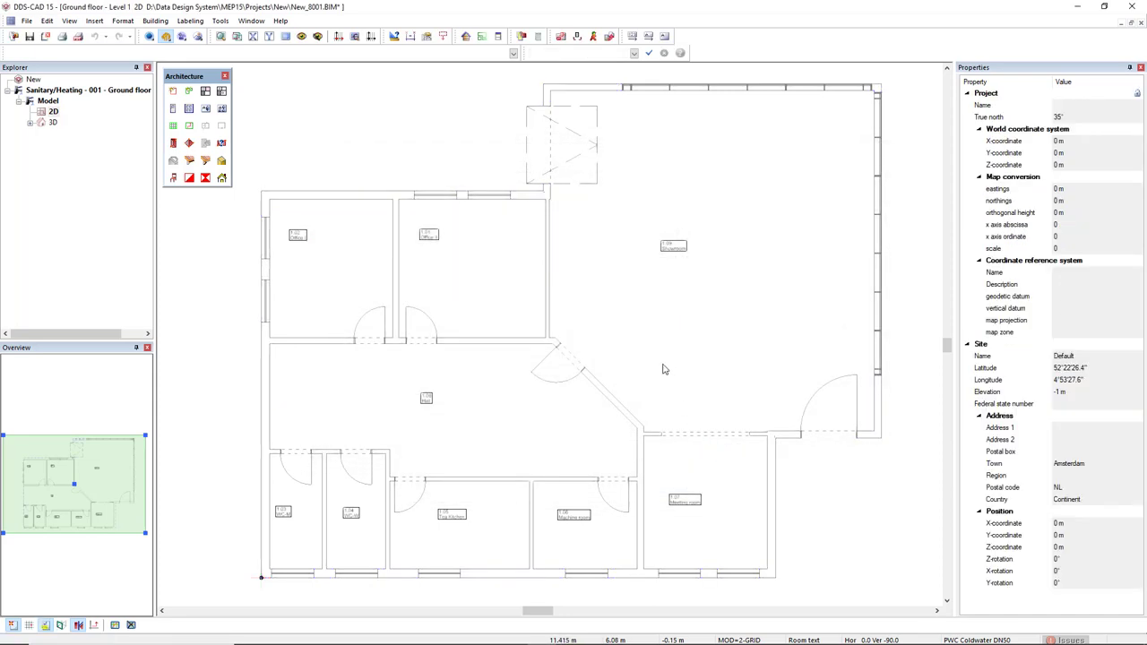
Start the Cooling Load Calculation and import all listed rooms into DDS ESBO using the default building template
{"action": "left_click", "coordinate": [219, 21]}
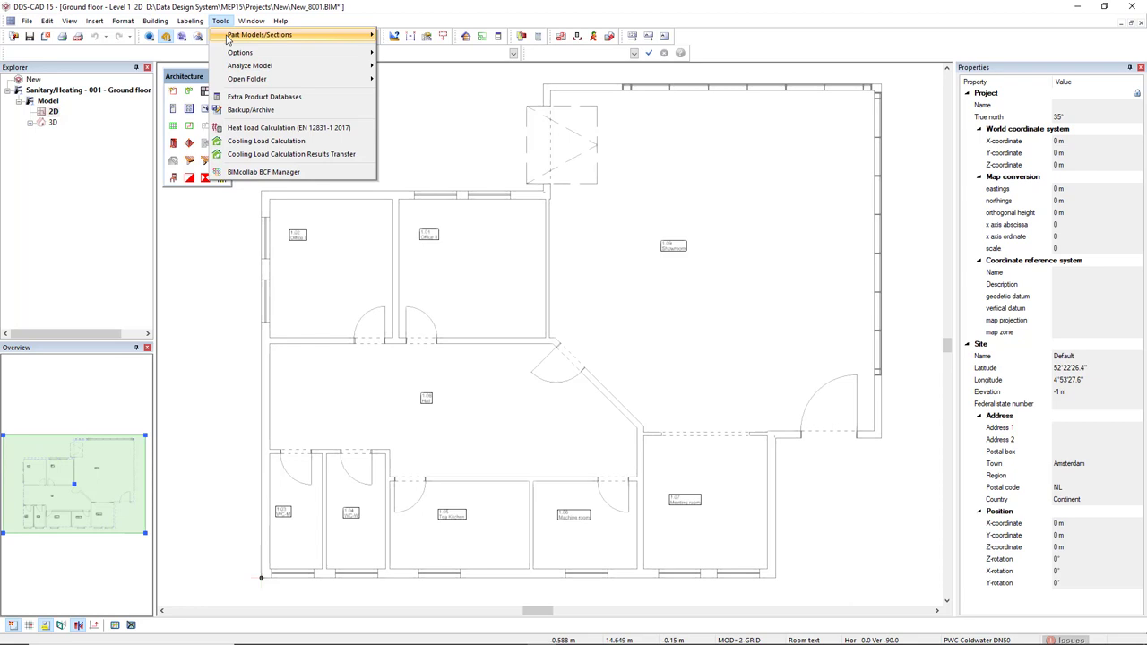
{"action": "left_click", "coordinate": [325, 145]}
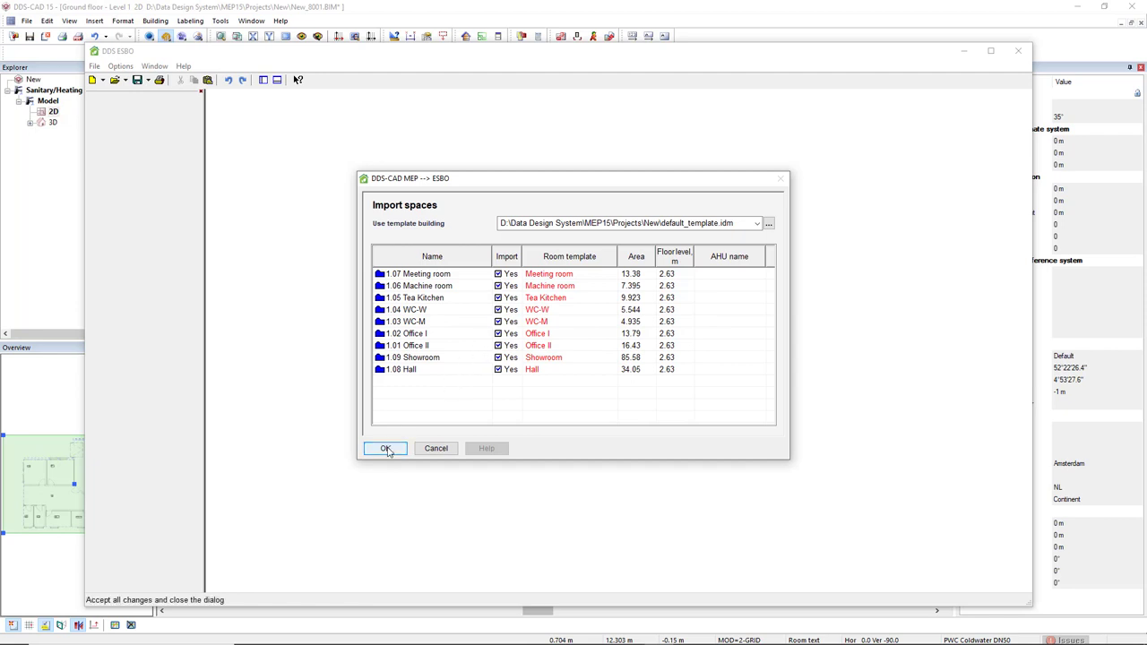
{"action": "left_click", "coordinate": [385, 448]}
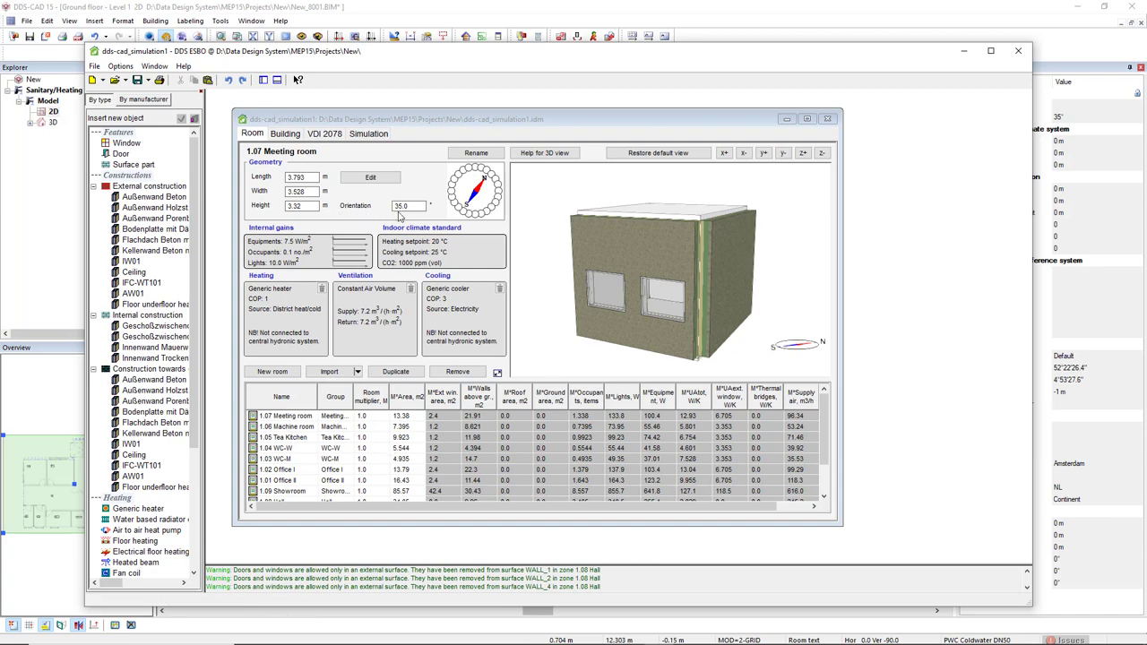
Check the meeting room's orientation and review the VDI 2078 and building-wide settings of the simulation
{"action": "double_click", "coordinate": [396, 207]}
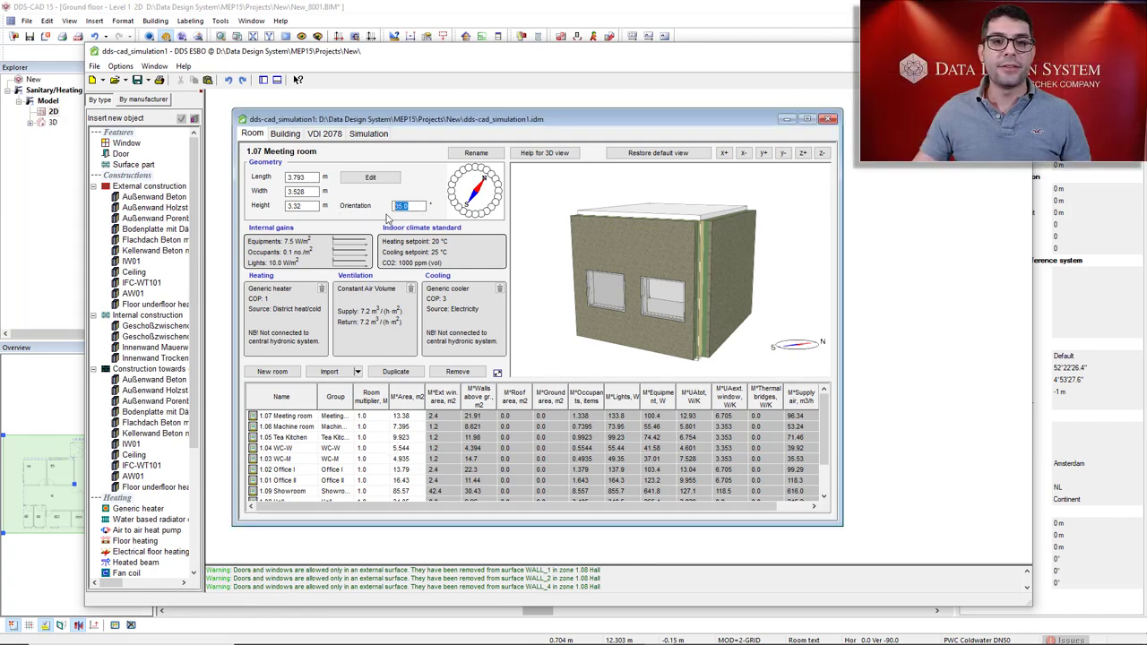
{"action": "left_click", "coordinate": [326, 136]}
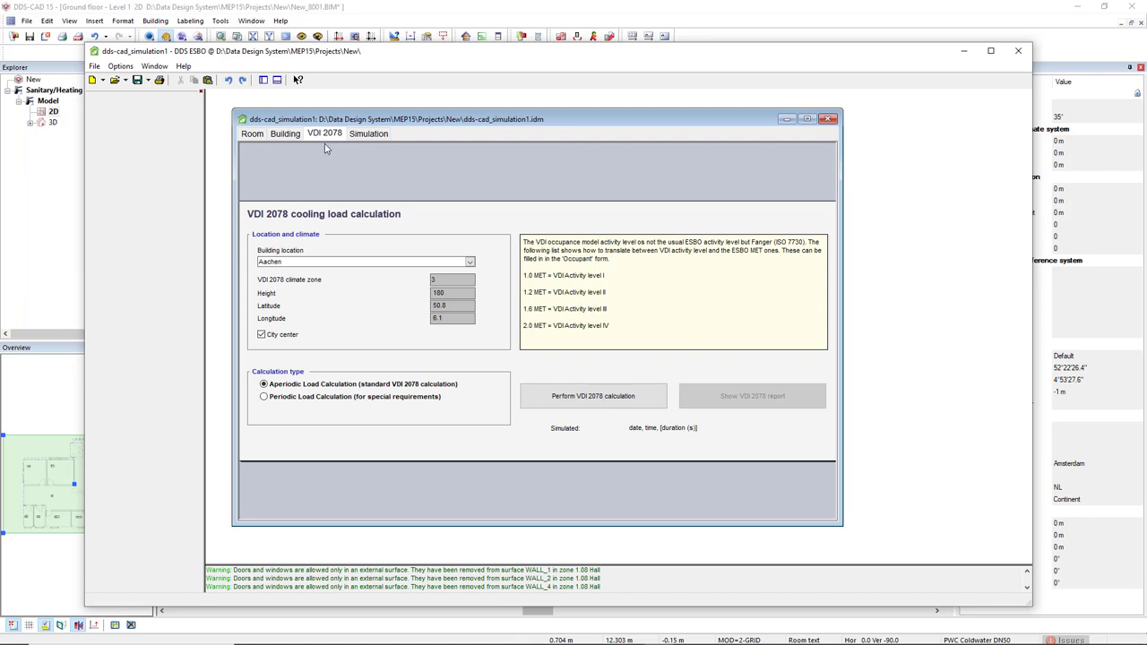
{"action": "left_click", "coordinate": [295, 136]}
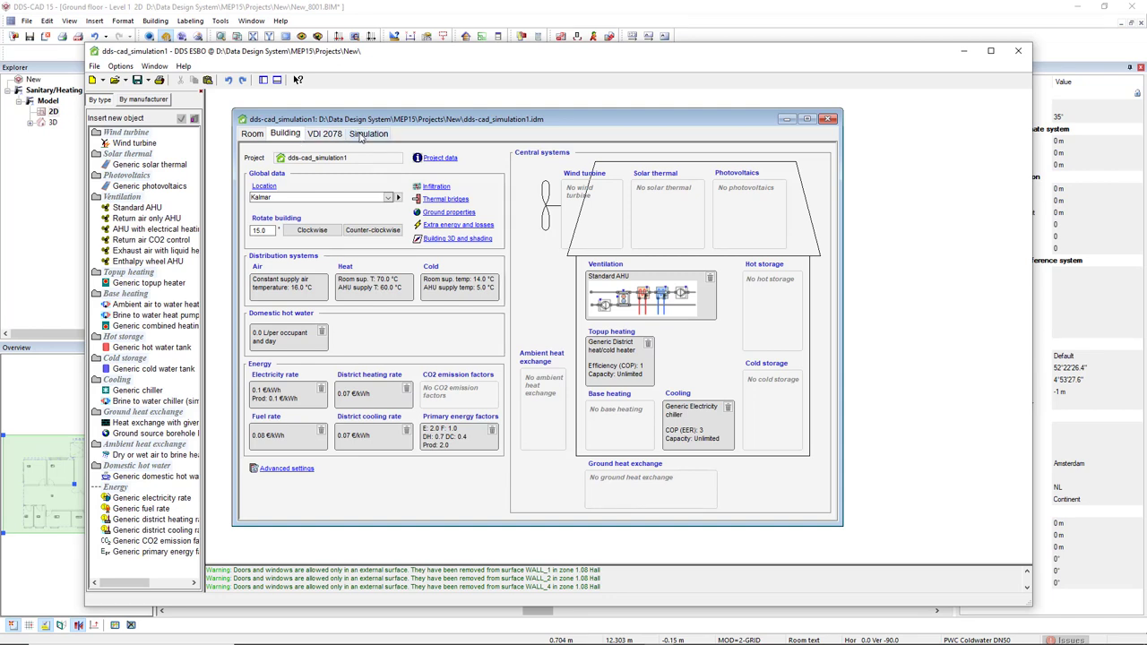
{"action": "left_click", "coordinate": [326, 134]}
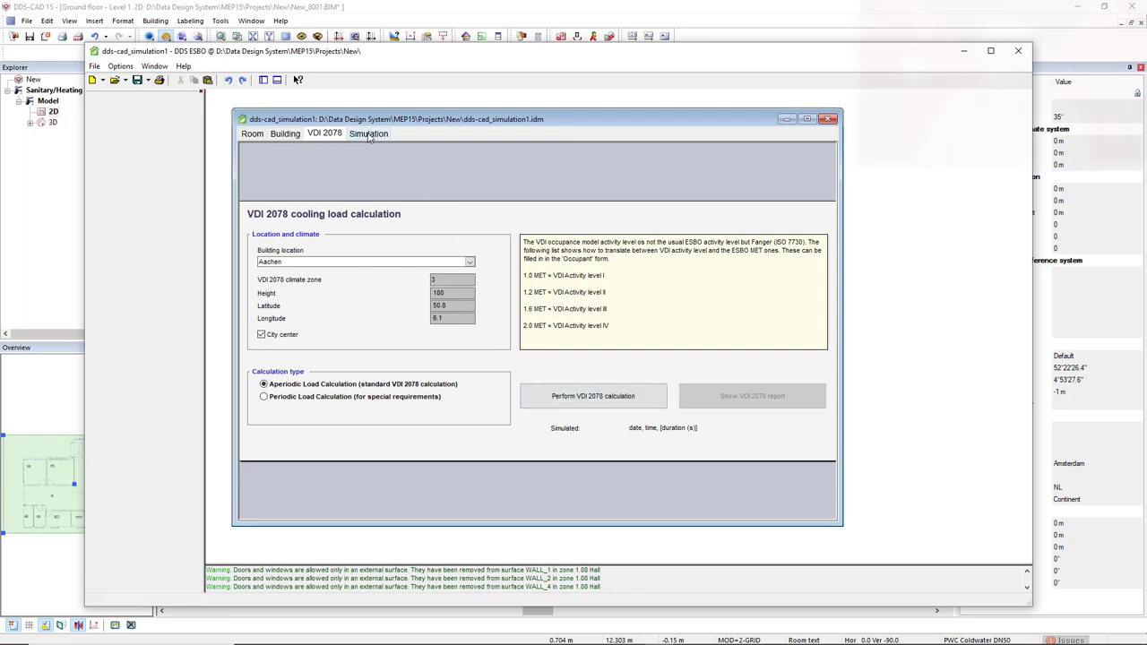
Run the Cooling design simulation and close the resulting Cooling Load Report
{"action": "left_click", "coordinate": [368, 135]}
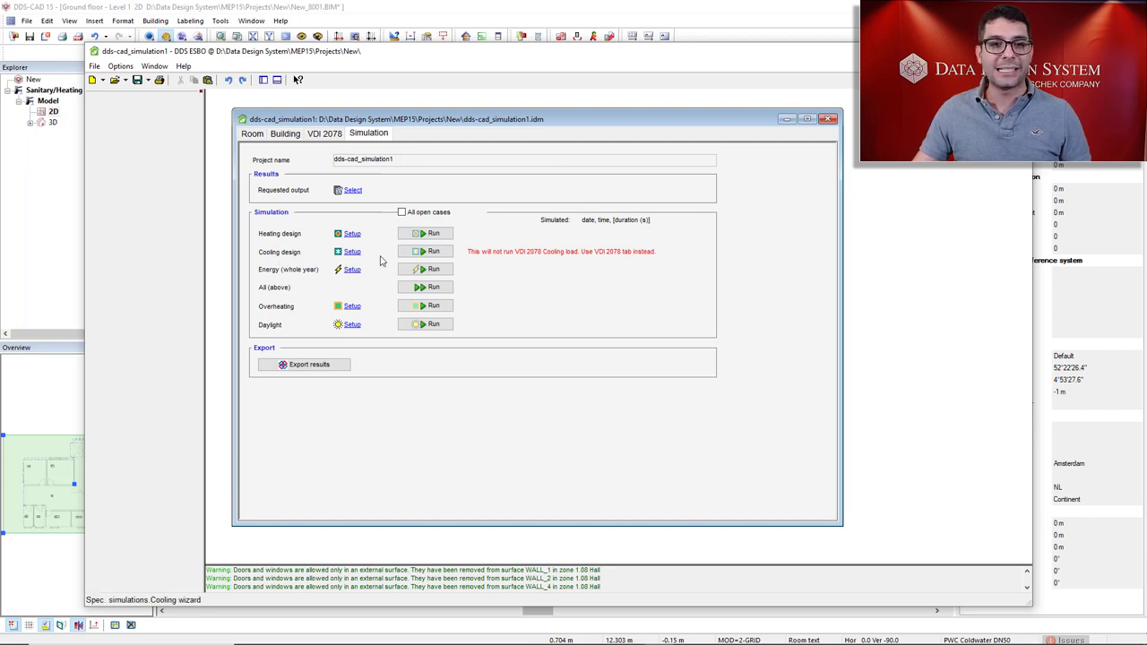
{"action": "left_click", "coordinate": [432, 252]}
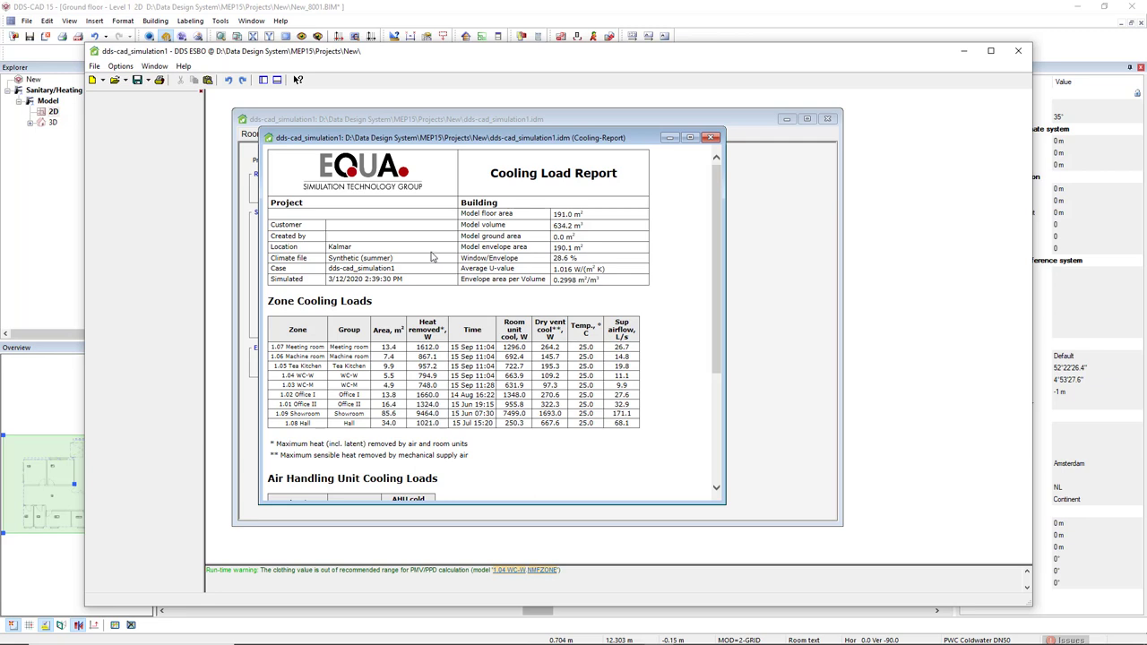
{"action": "left_click", "coordinate": [711, 139]}
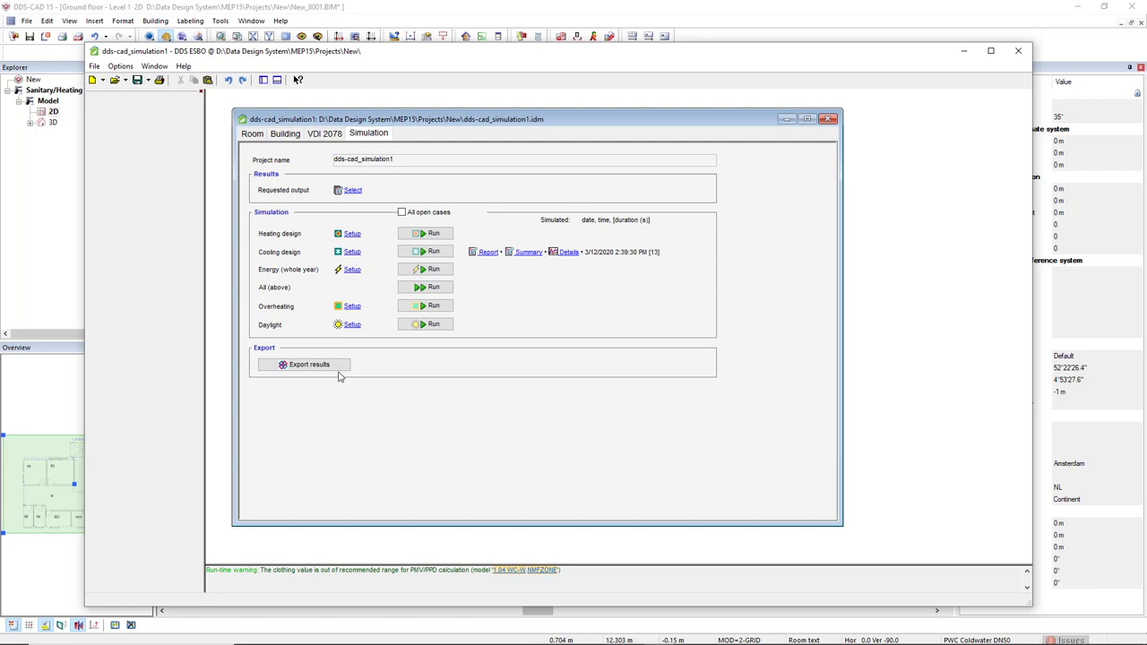
Export the simulation results to the project folder as an IFC file named Results
{"action": "left_click", "coordinate": [286, 365]}
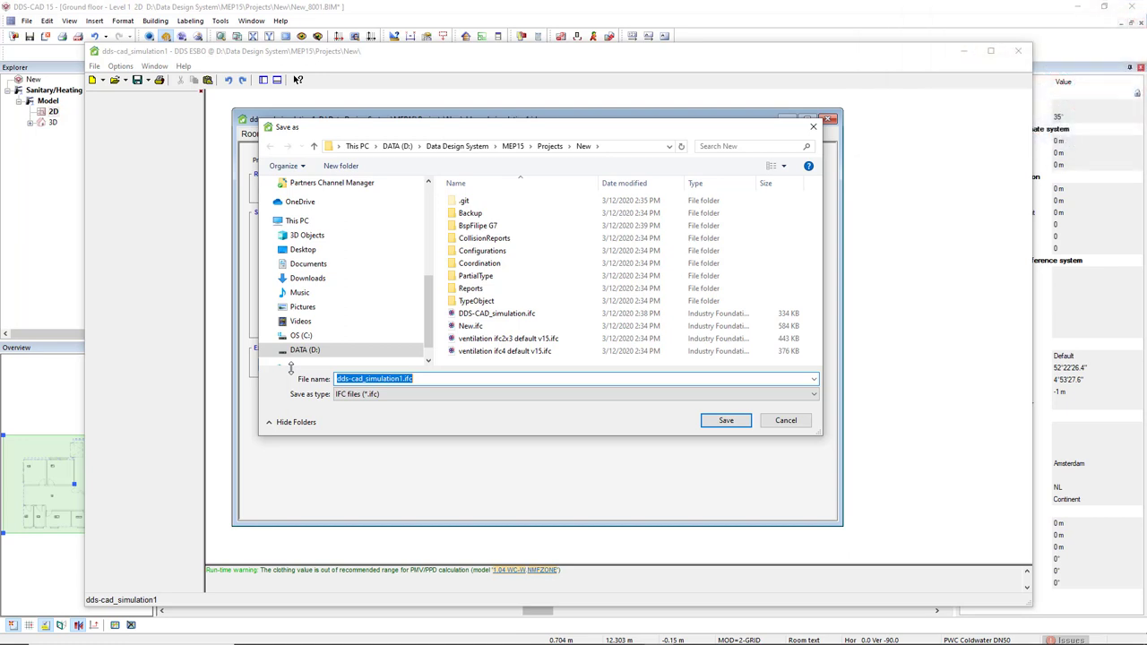
{"action": "type", "text": "Result"}
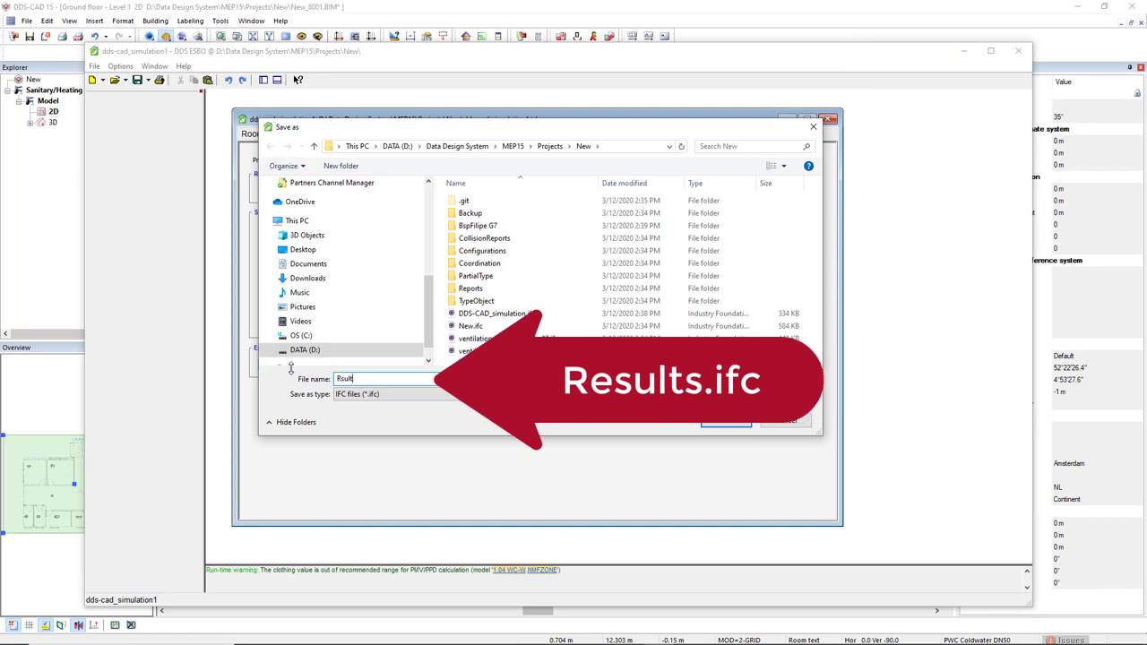
{"action": "type", "text": "ss"}
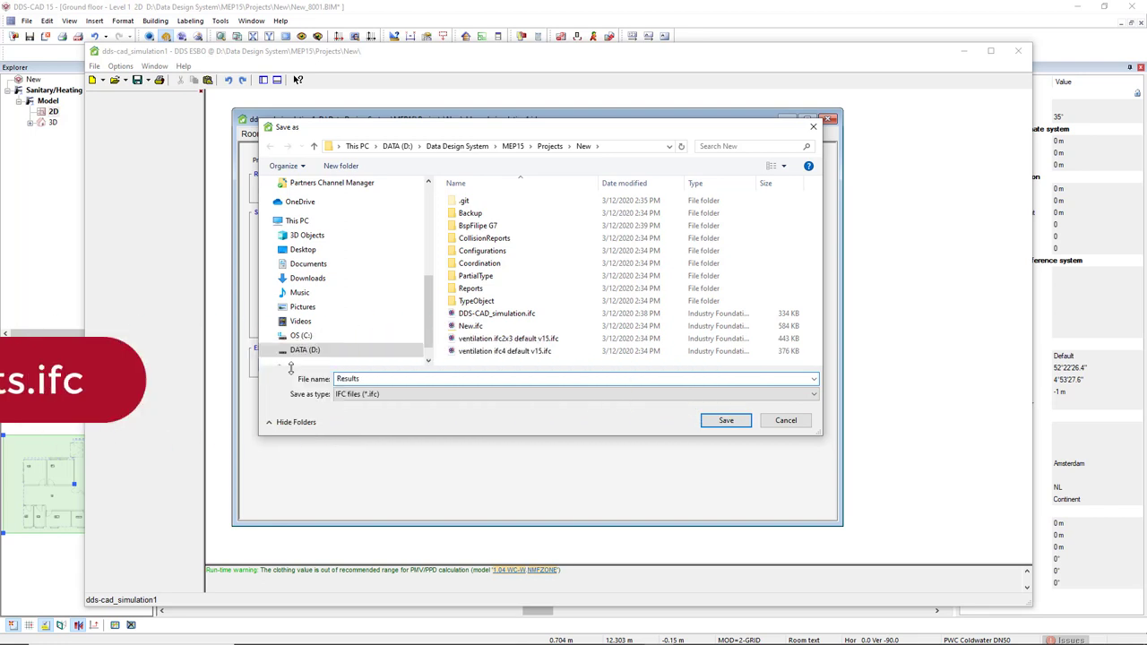
{"action": "left_click", "coordinate": [727, 421]}
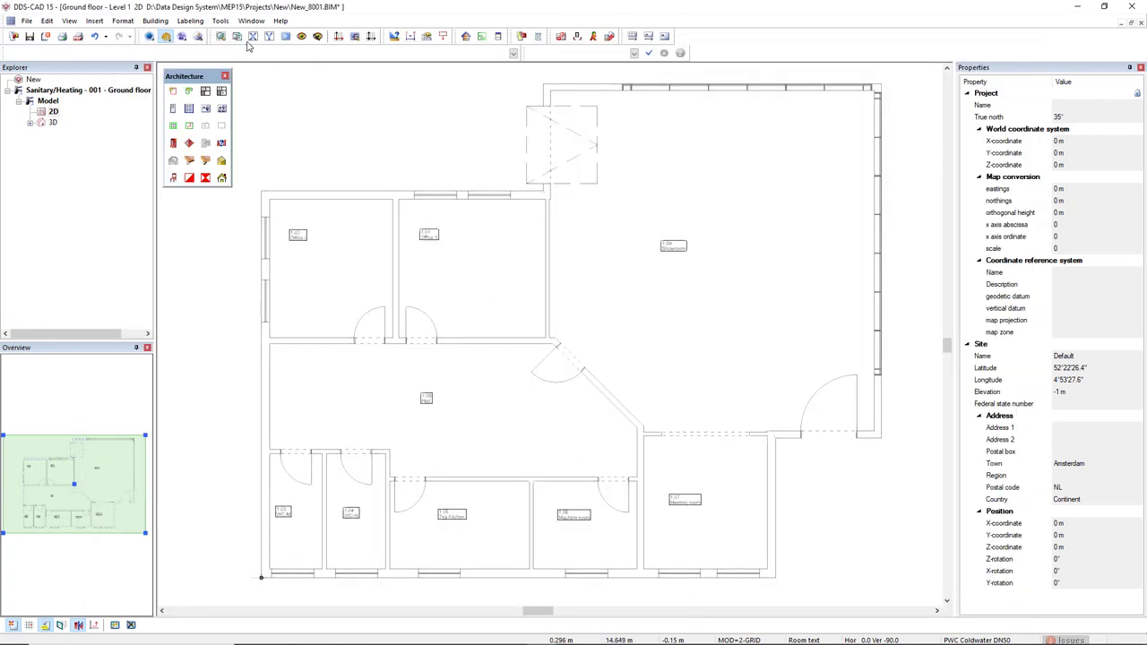
Back in DDS-CAD, transfer the cooling load calculation results to the rooms and inspect the labels of both offices
{"action": "left_click", "coordinate": [224, 23]}
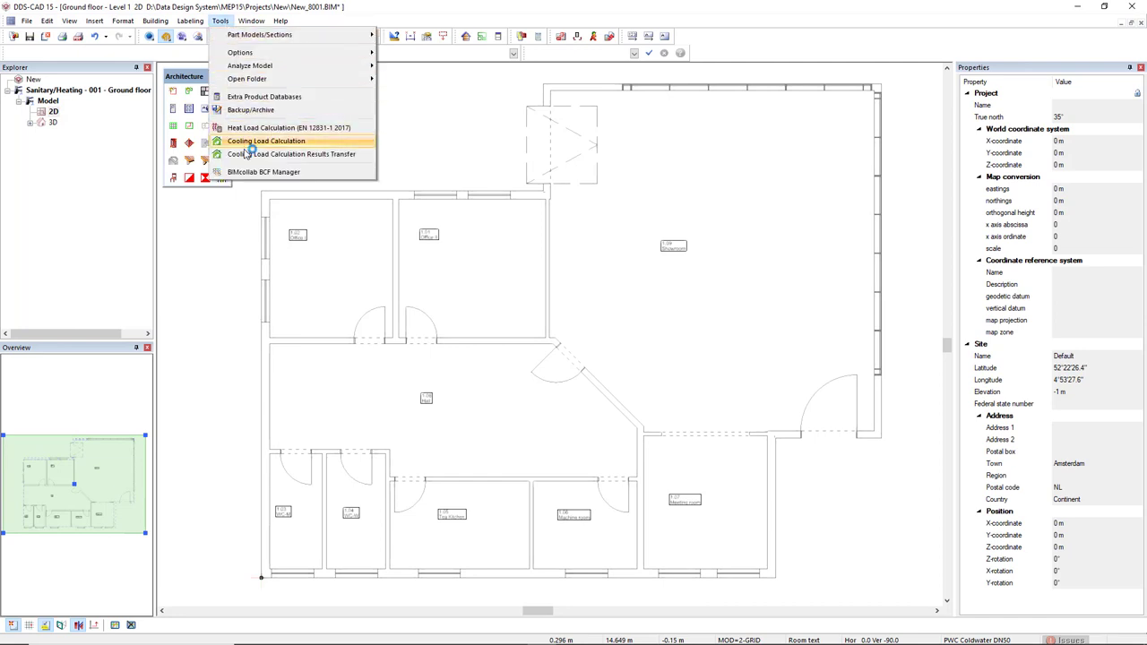
{"action": "left_click", "coordinate": [363, 155]}
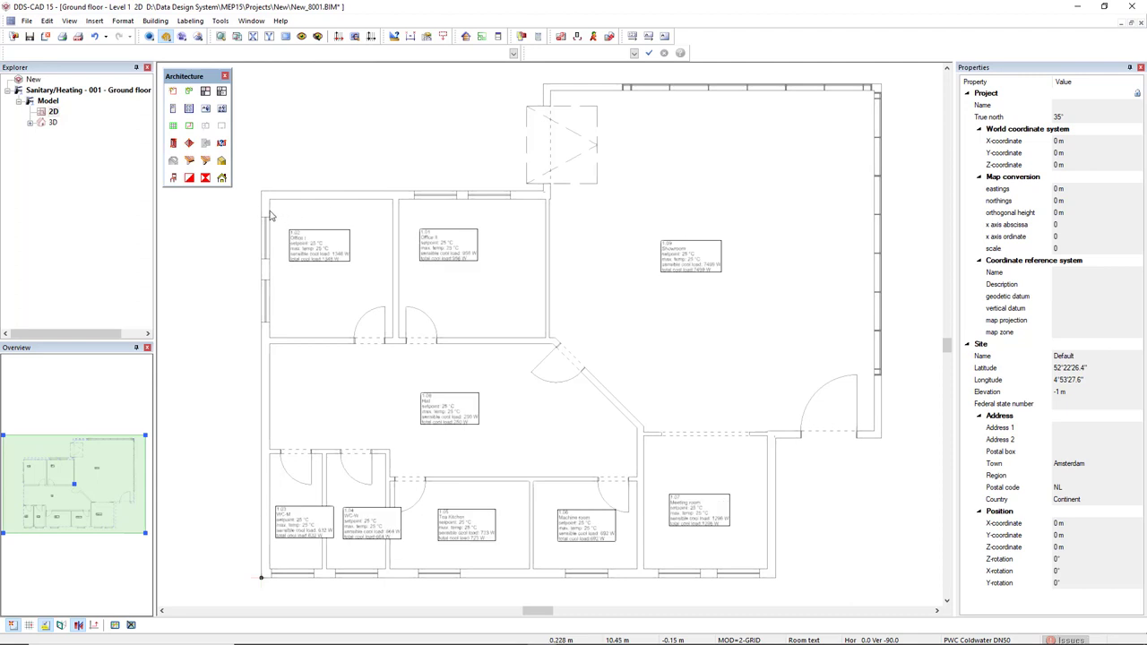
{"action": "left_click_drag", "start_coordinate": [270, 215], "coordinate": [518, 294]}
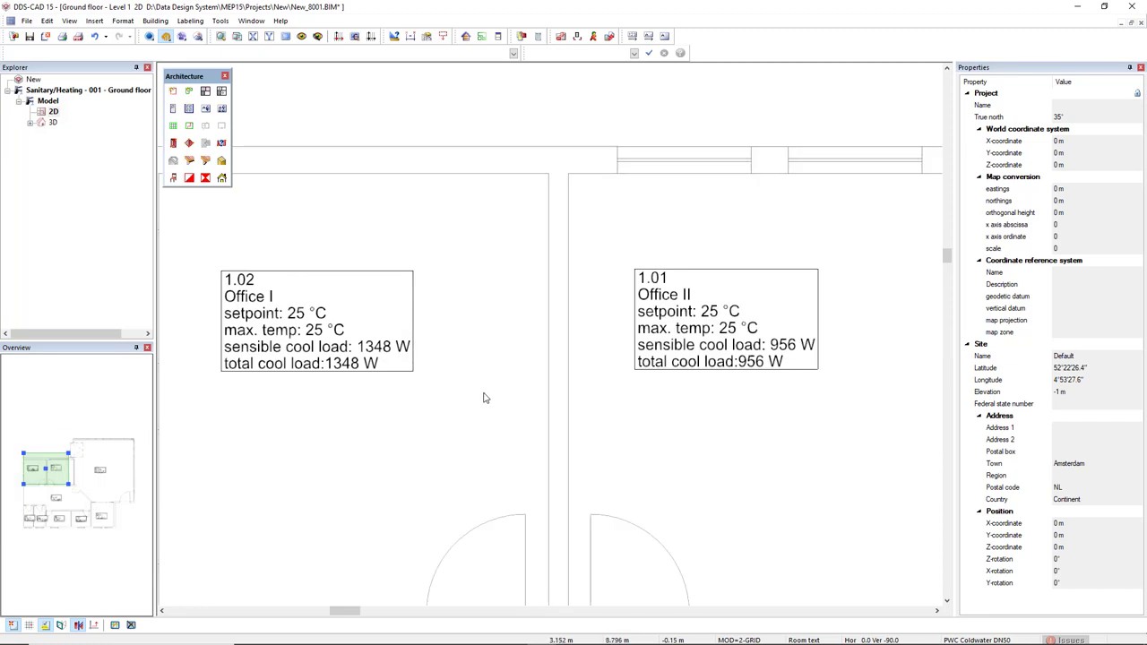
Examine which variables the Cooling room text includes, and close its definition without changes
{"action": "left_click", "coordinate": [222, 108]}
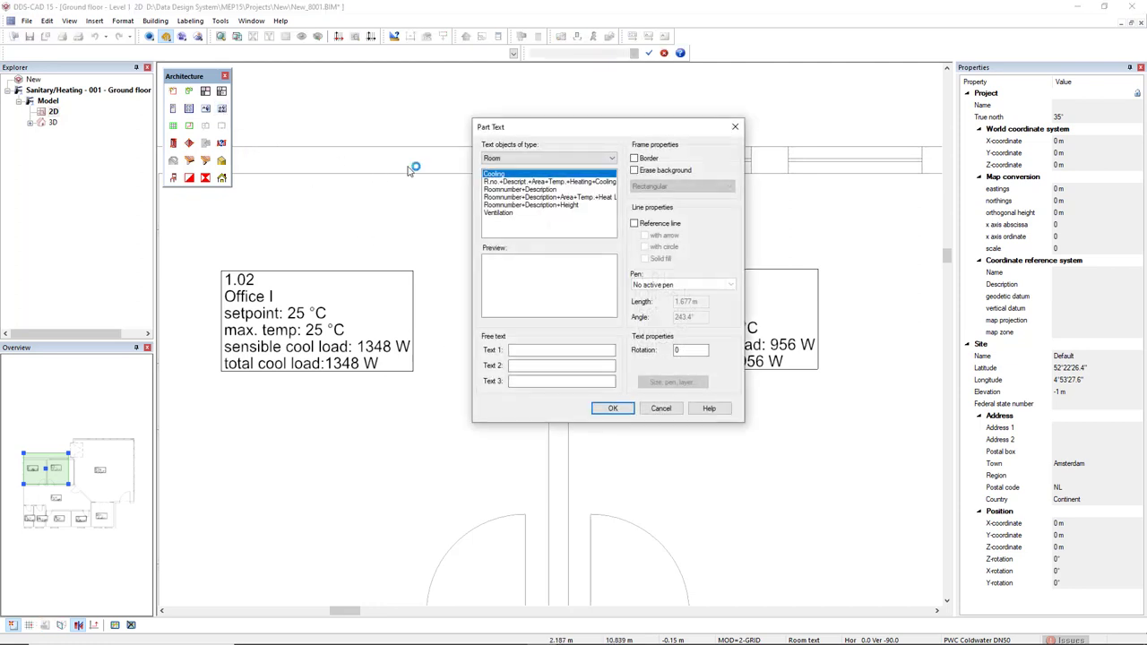
{"action": "double_click", "coordinate": [508, 174]}
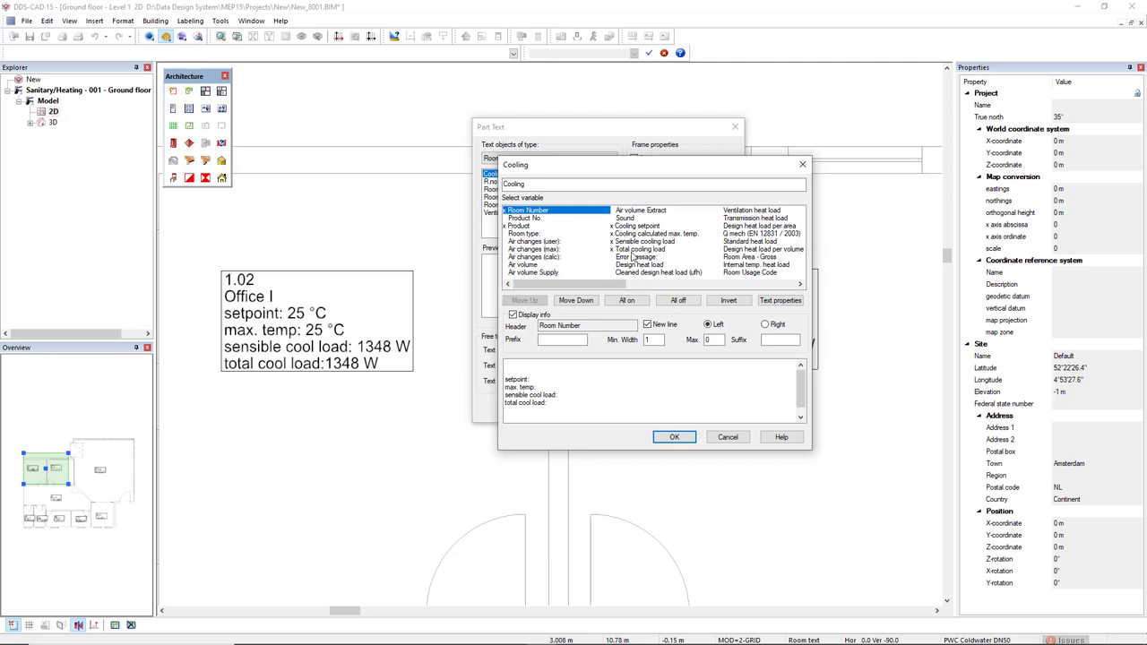
{"action": "left_click", "coordinate": [802, 164]}
{"action": "left_click", "coordinate": [734, 127]}
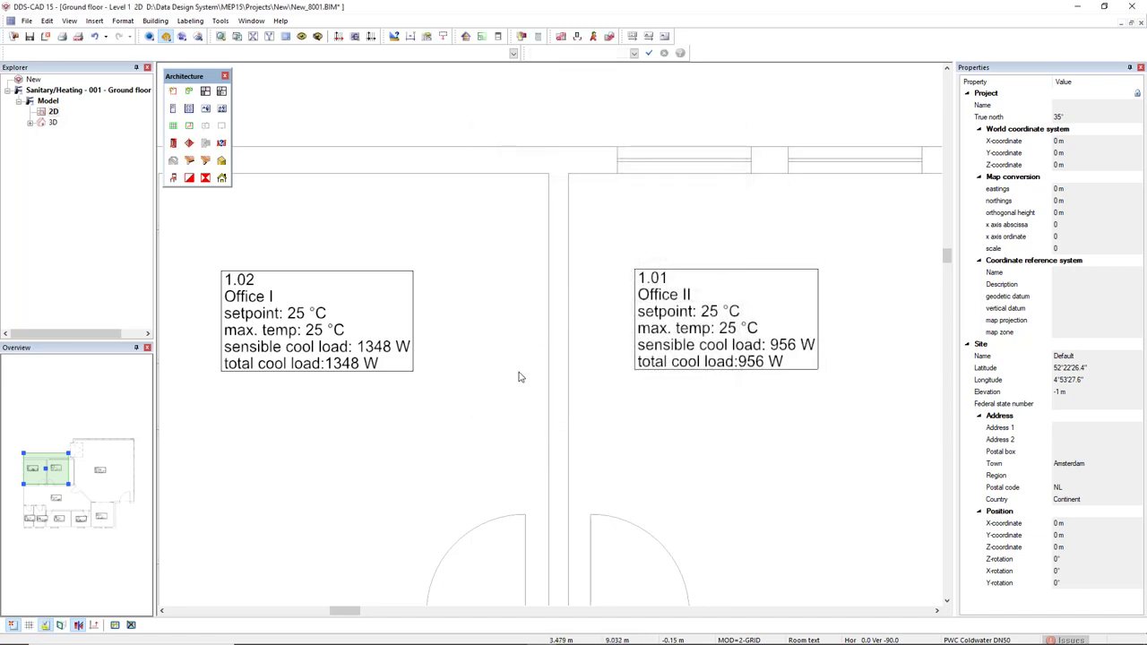
Open the room data of Office II and view its cooling load values
{"action": "scroll", "coordinate": [517, 379], "scroll_direction": "down", "scroll_amount": 5}
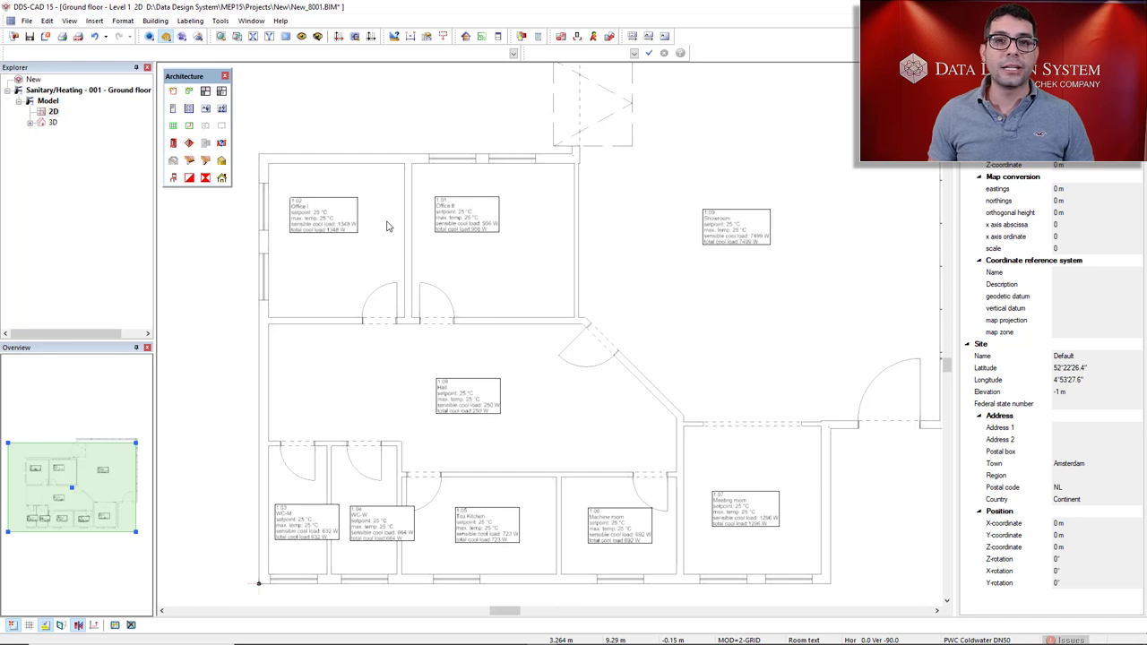
{"action": "left_click", "coordinate": [497, 36]}
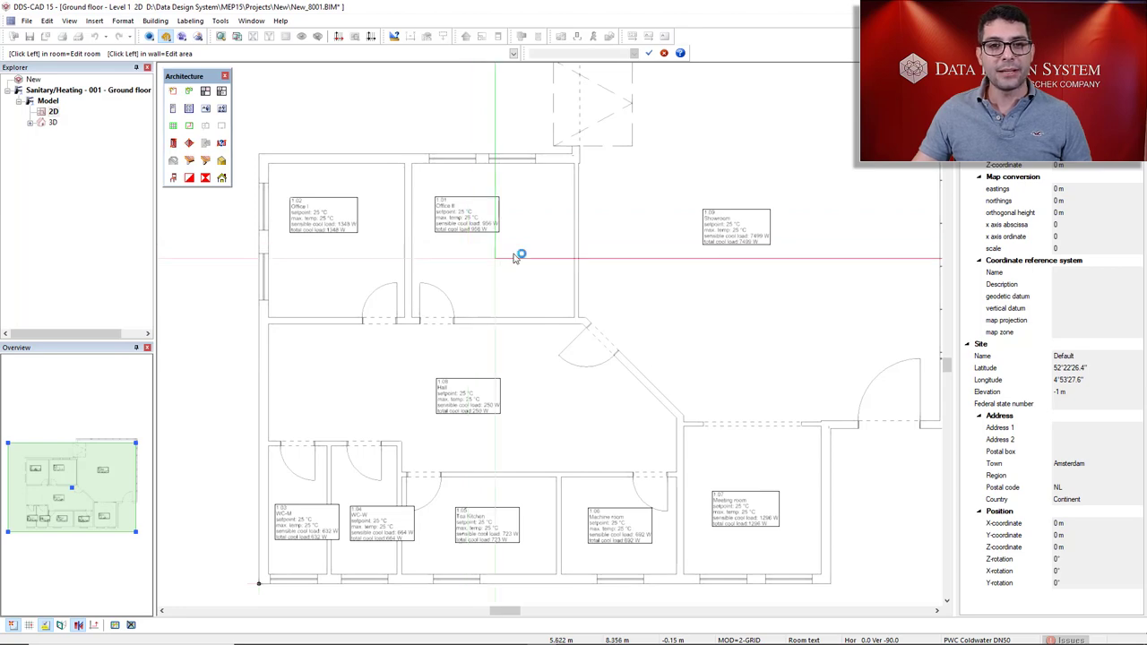
{"action": "left_click", "coordinate": [486, 259]}
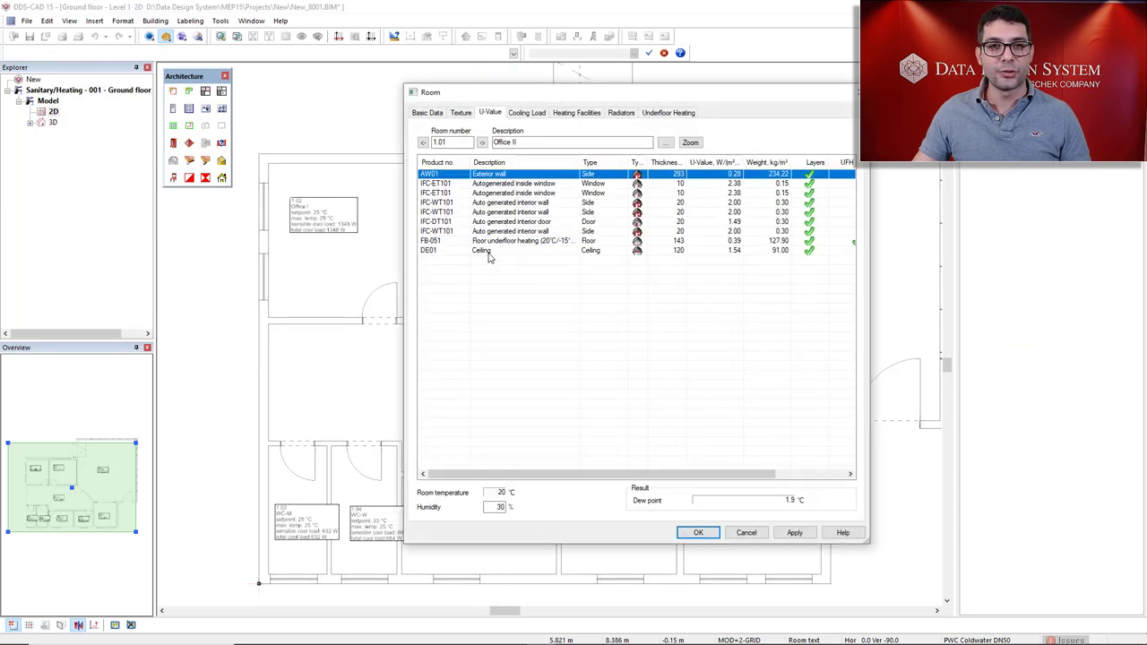
{"action": "left_click", "coordinate": [525, 114]}
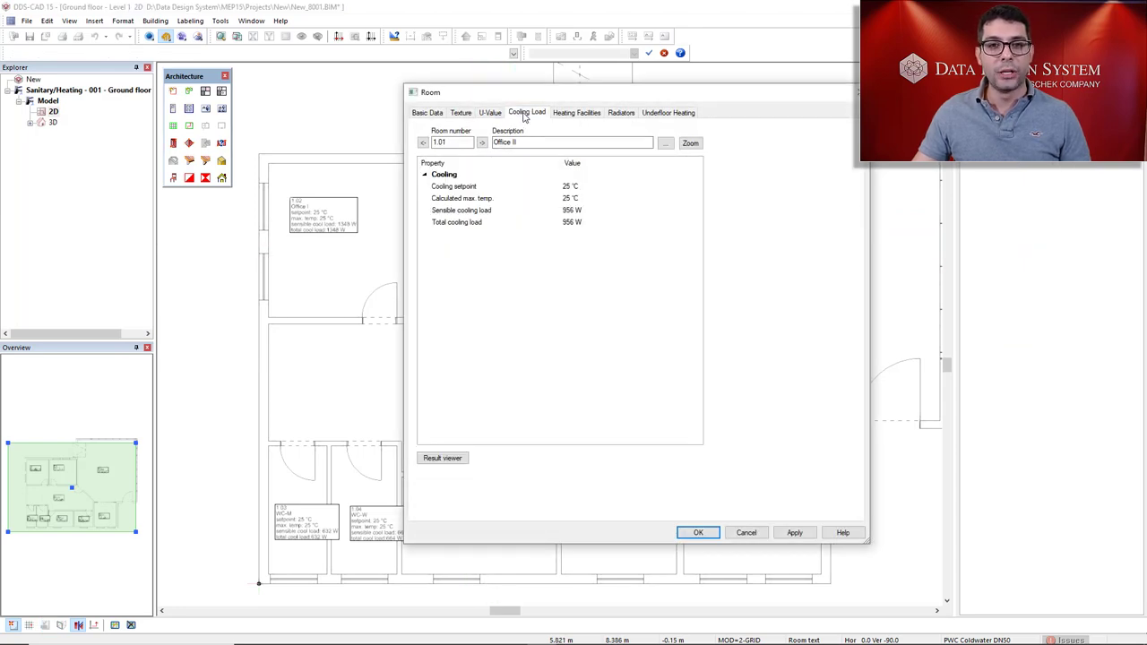